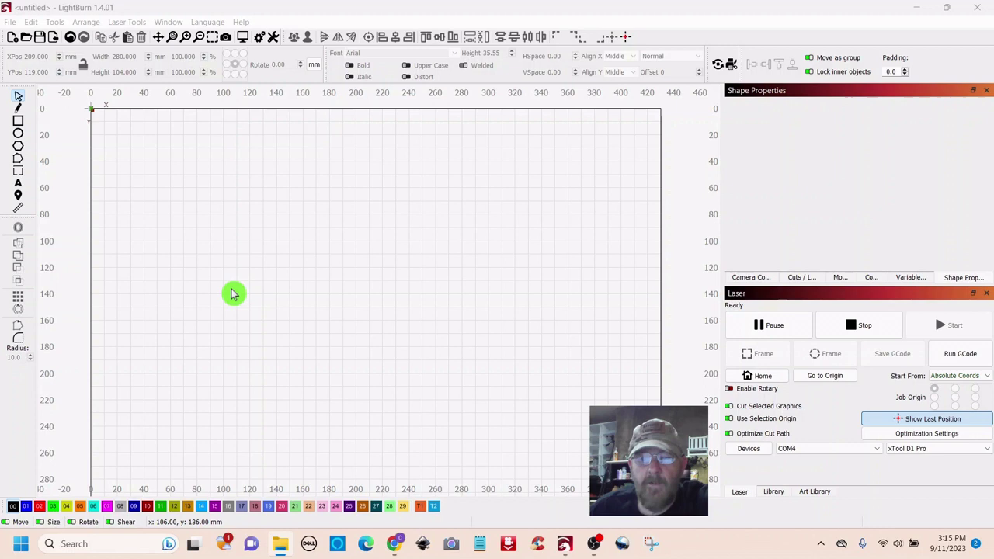
Draw a 274 × 97 mm rectangle in the middle of the canvas, then deselect it.
click(18, 122)
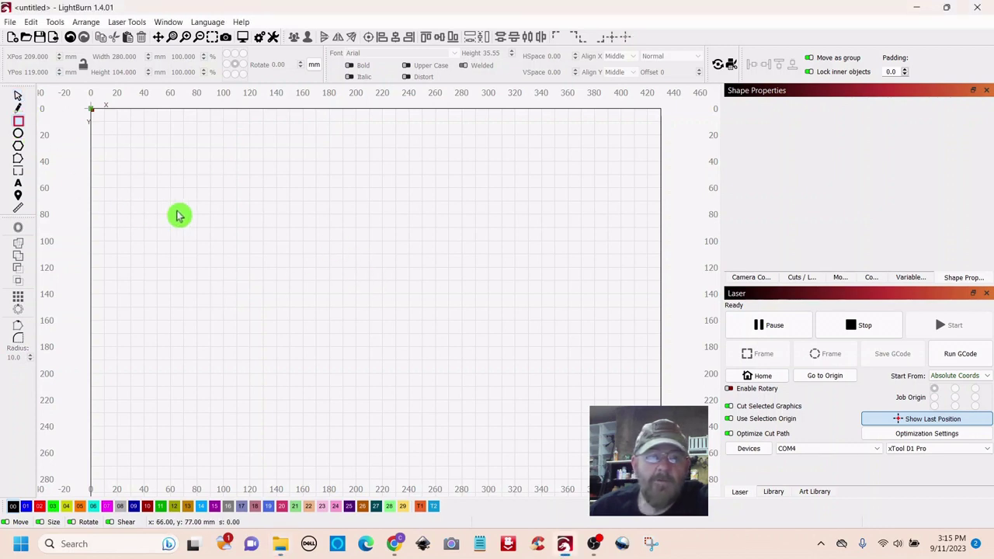
mouse_move(199, 202)
mouse_down()
mouse_move(380, 234)
mouse_move(563, 331)
mouse_up()
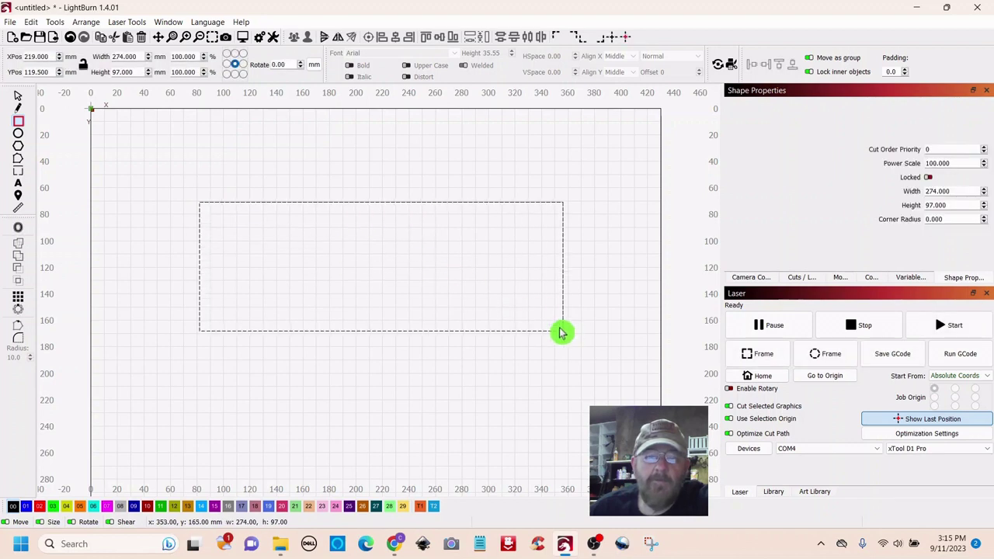
click(18, 98)
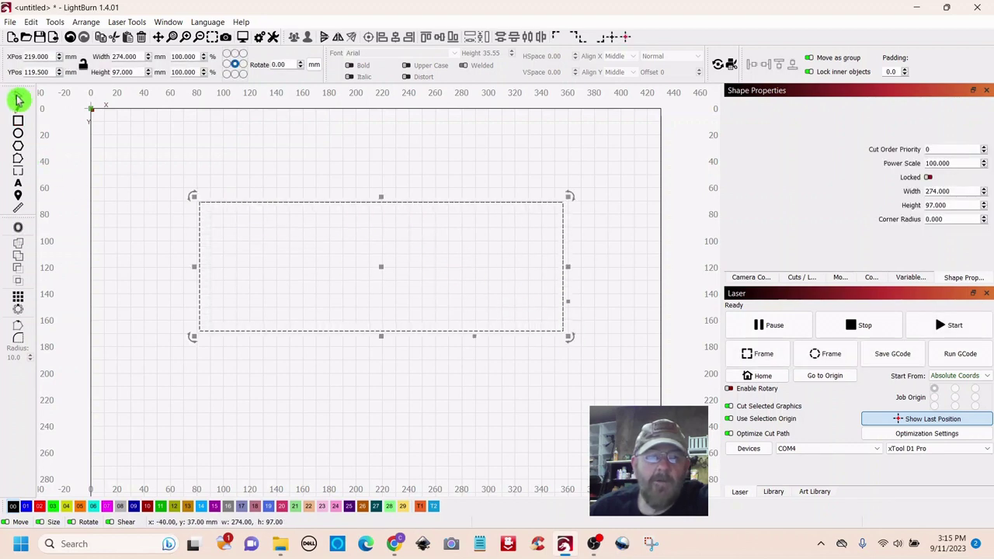
click(141, 161)
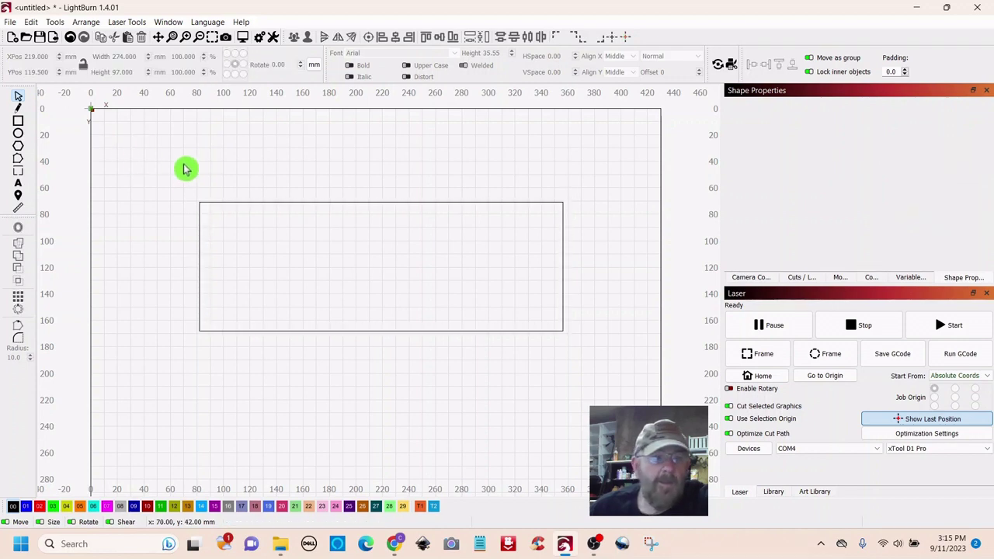
click(19, 148)
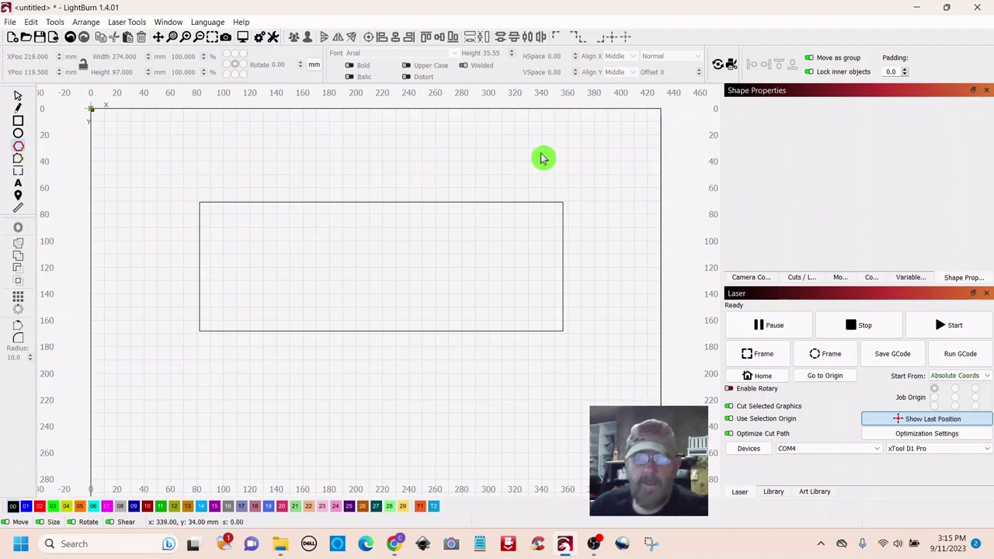
Draw a 68 × 68 mm hexagon and move it over the rectangle's right edge.
drag(541, 156, 626, 249)
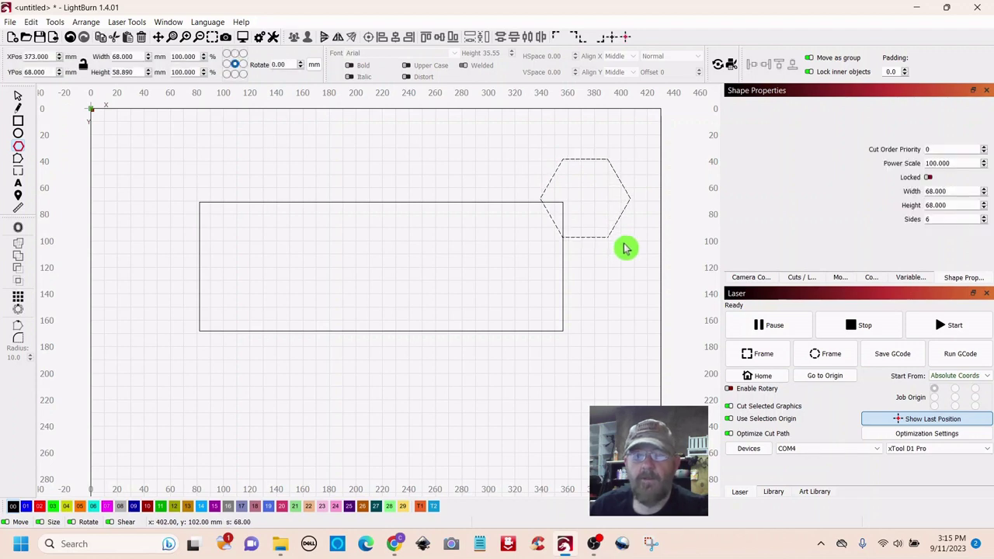
click(19, 96)
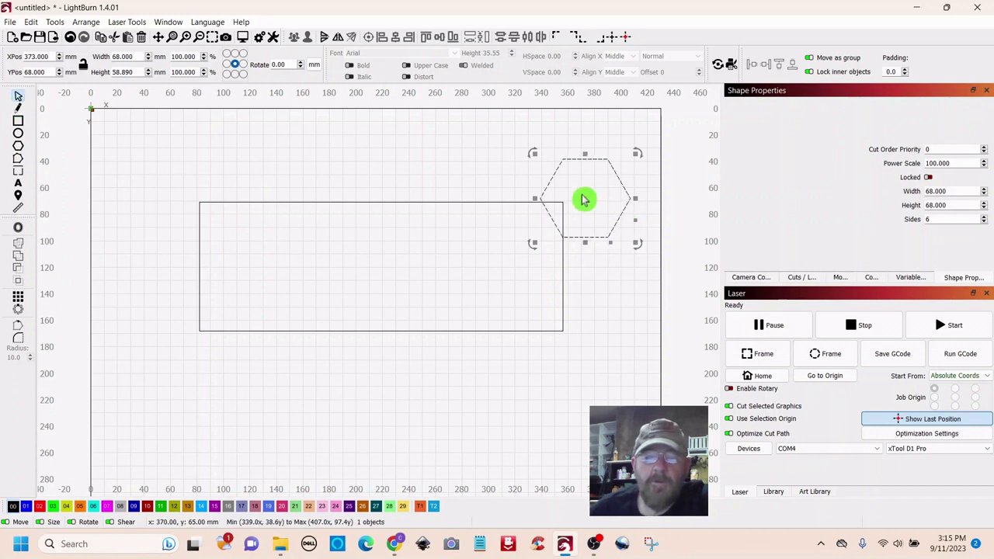
drag(586, 196, 561, 265)
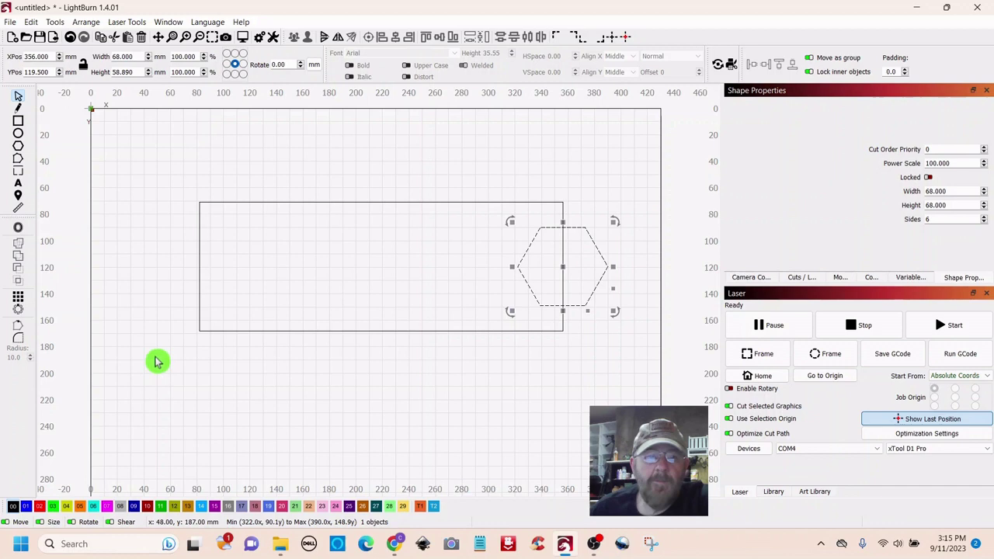
click(140, 160)
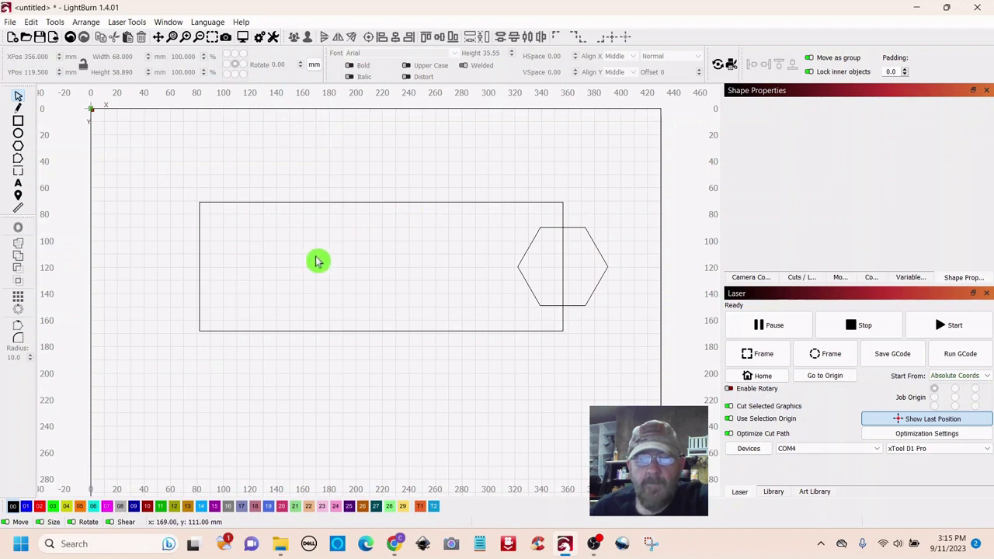
Boolean-subtract the hexagon from the rectangle to notch its right end, then view the whole work area.
click(357, 203)
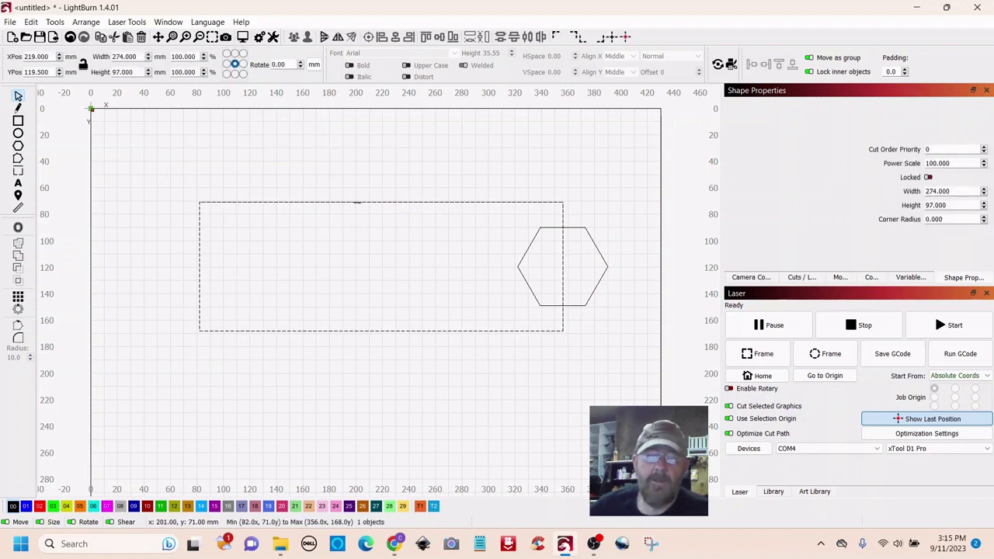
scroll(361, 211, up, 3)
scroll(361, 213, down, 1)
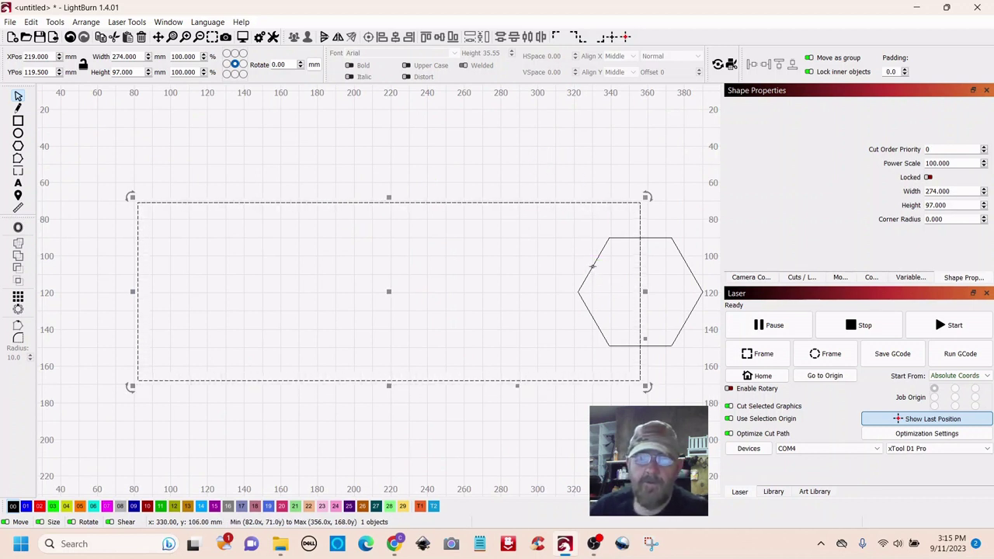
shift+click(592, 266)
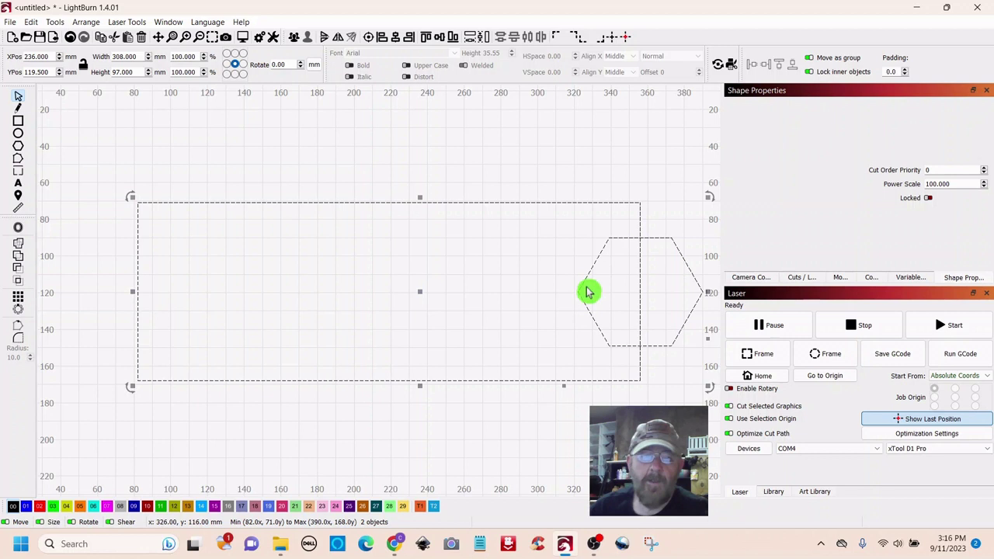
click(18, 273)
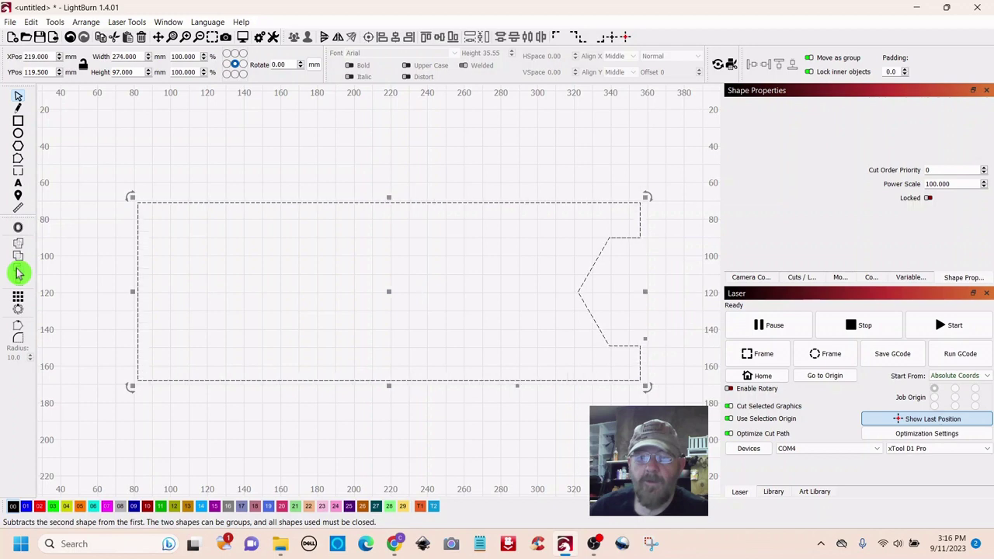
click(233, 148)
scroll(241, 159, down, 1)
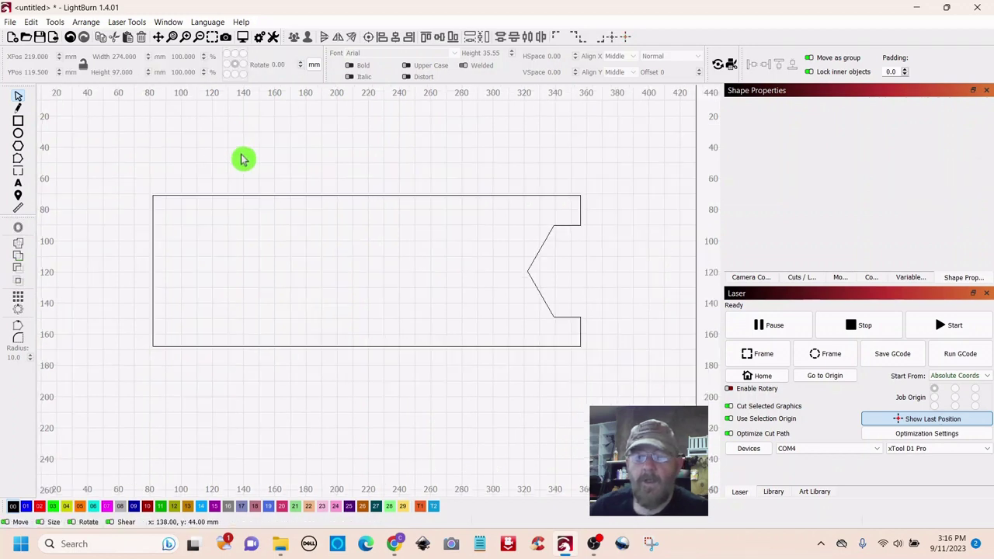
scroll(242, 158, down, 1)
drag(272, 146, 294, 155)
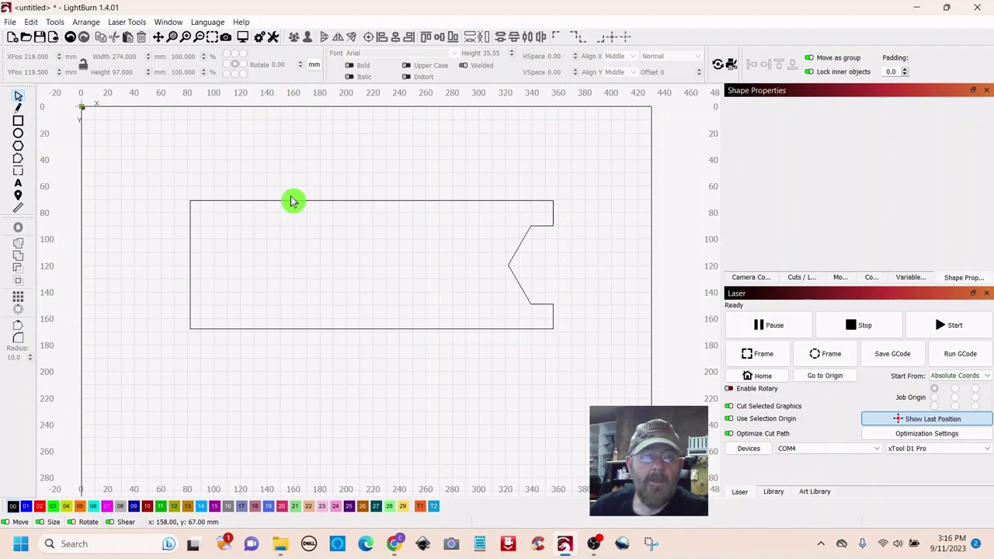
Draw a 96 × 83 mm hexagon overlapping the rectangle's upper left end.
click(19, 147)
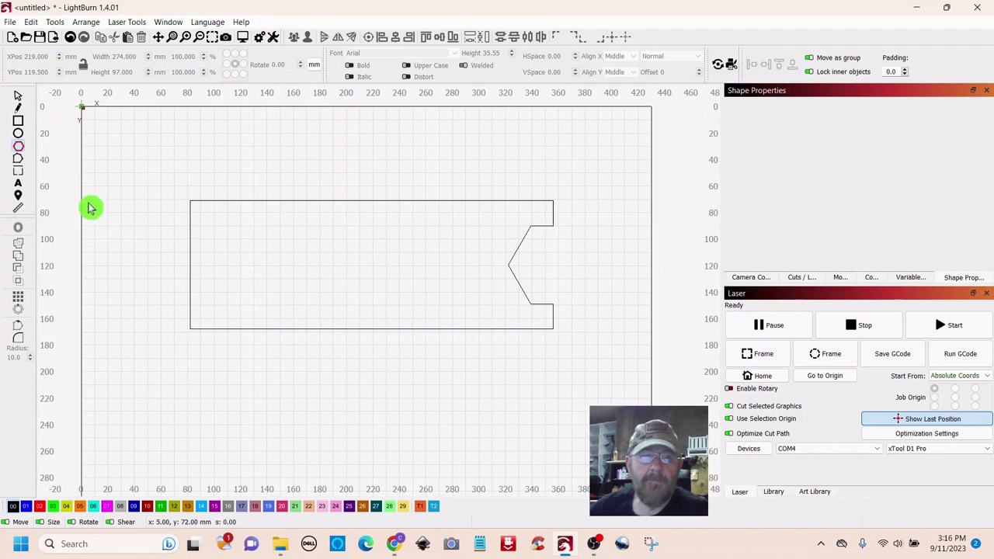
drag(177, 151, 302, 239)
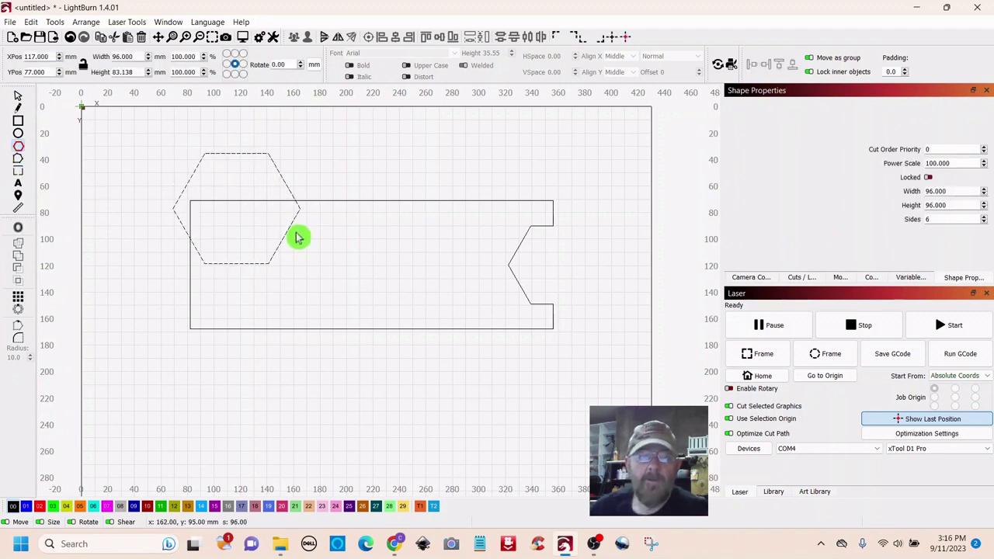
click(168, 22)
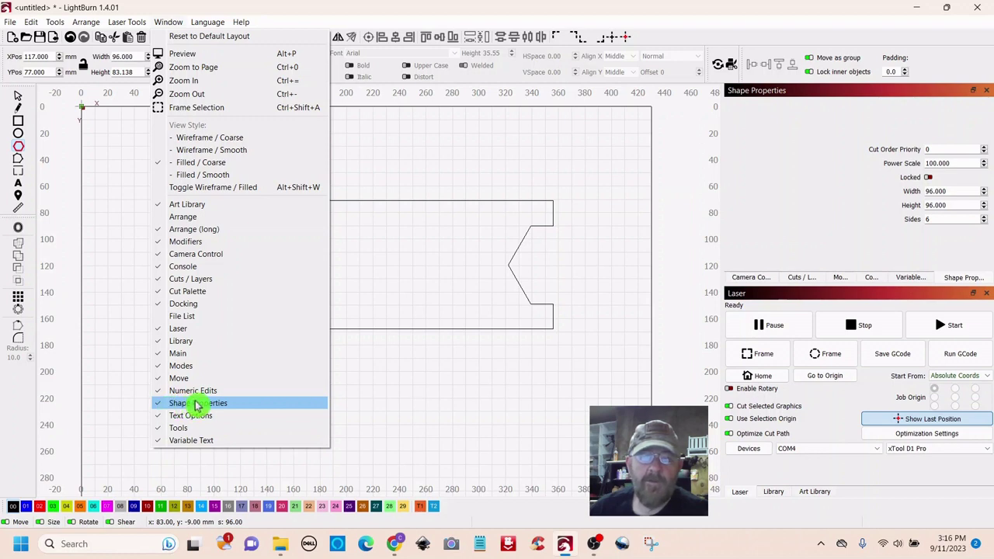
click(587, 175)
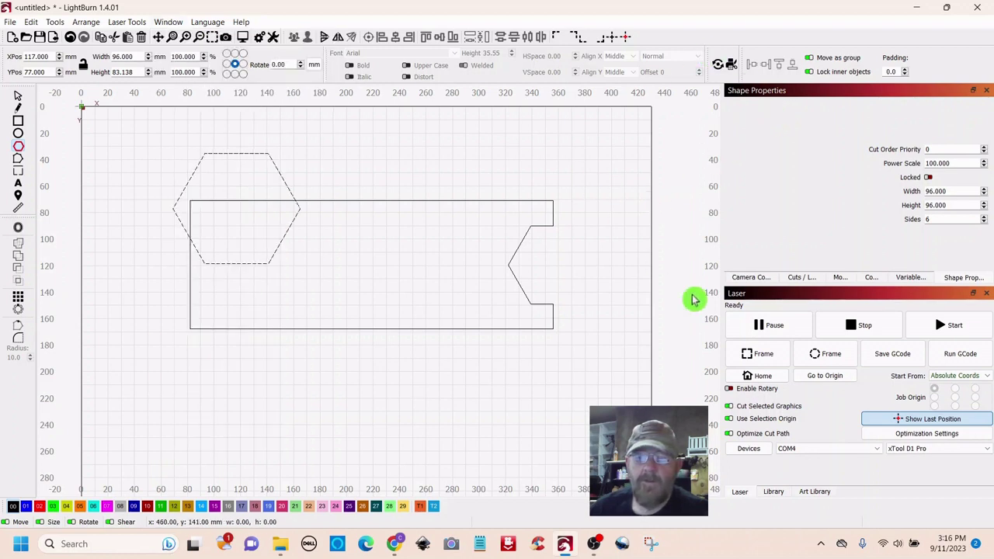
Lower the new polygon's Sides from 6 to 3 to make a triangle.
click(984, 223)
click(983, 223)
click(984, 223)
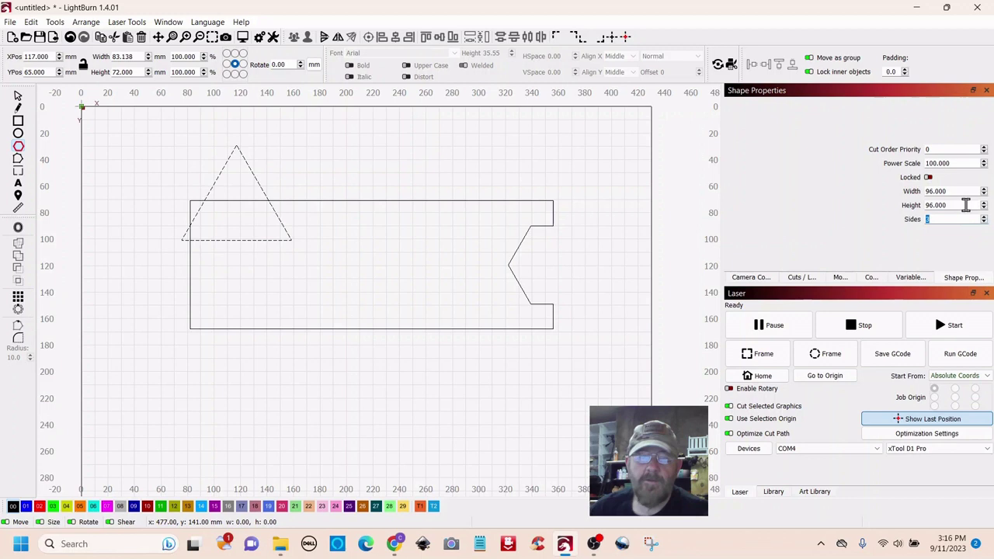
Rotate the triangle about 90° to point right and move it onto the rectangle's left edge.
click(19, 100)
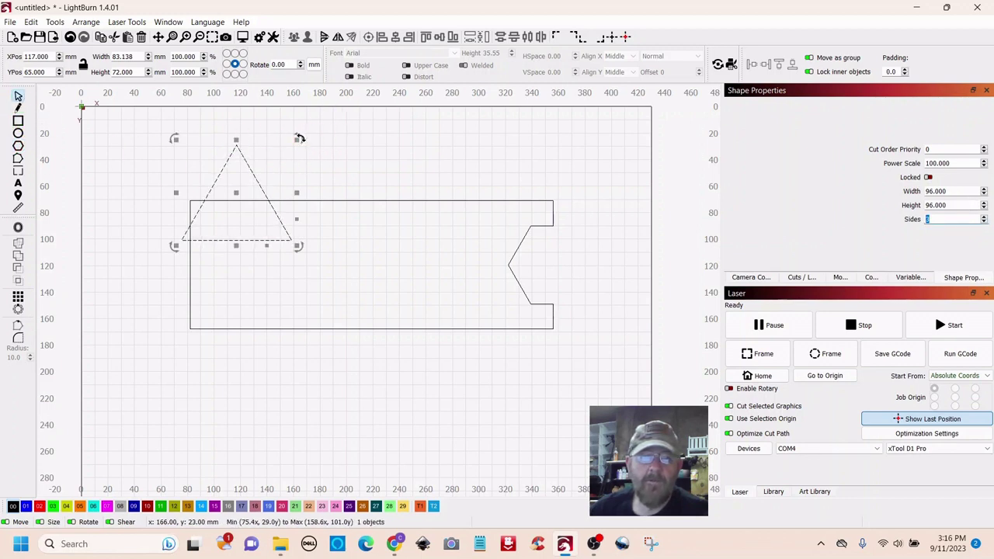
drag(299, 139, 313, 288)
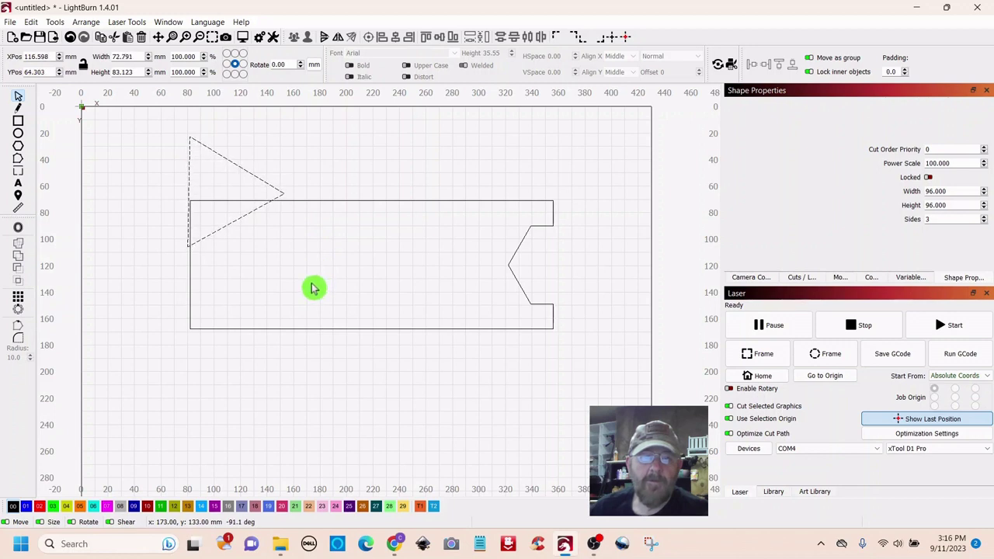
mouse_move(235, 204)
mouse_down()
mouse_move(196, 267)
mouse_move(227, 261)
mouse_up()
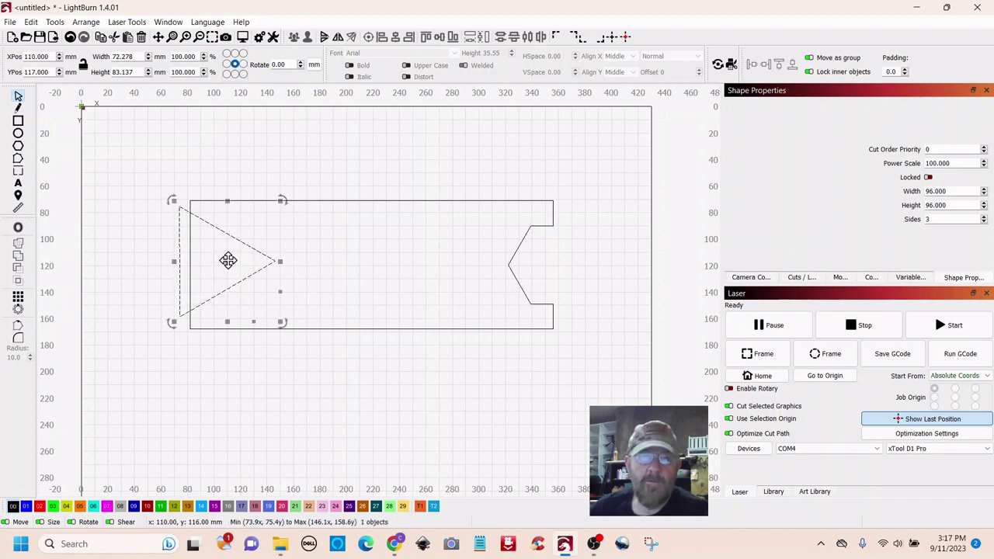
click(238, 155)
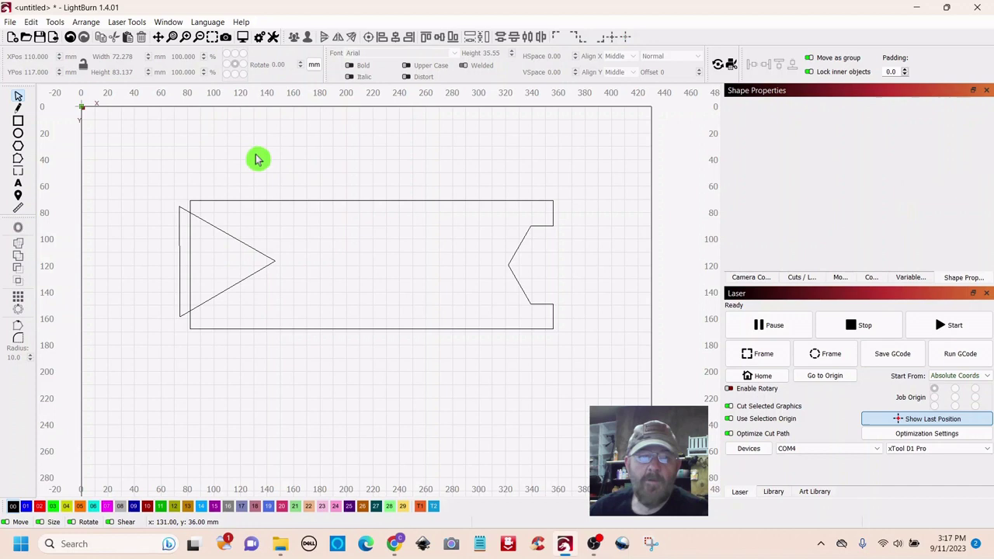
mouse_move(258, 159)
mouse_down()
mouse_move(373, 200)
mouse_move(364, 201)
mouse_up()
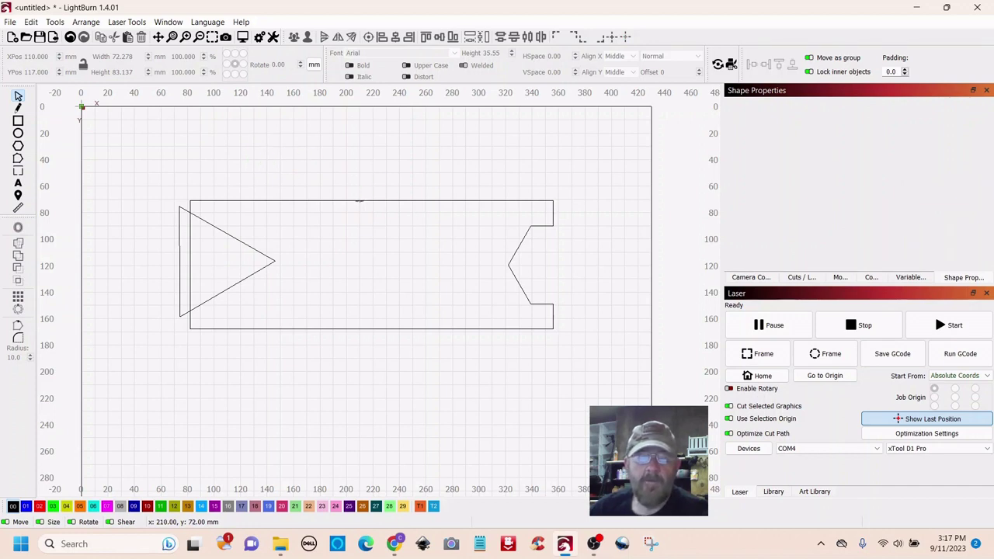
Select the notched rectangle and the triangle, then Boolean Subtract to cut the left V-notch.
click(359, 200)
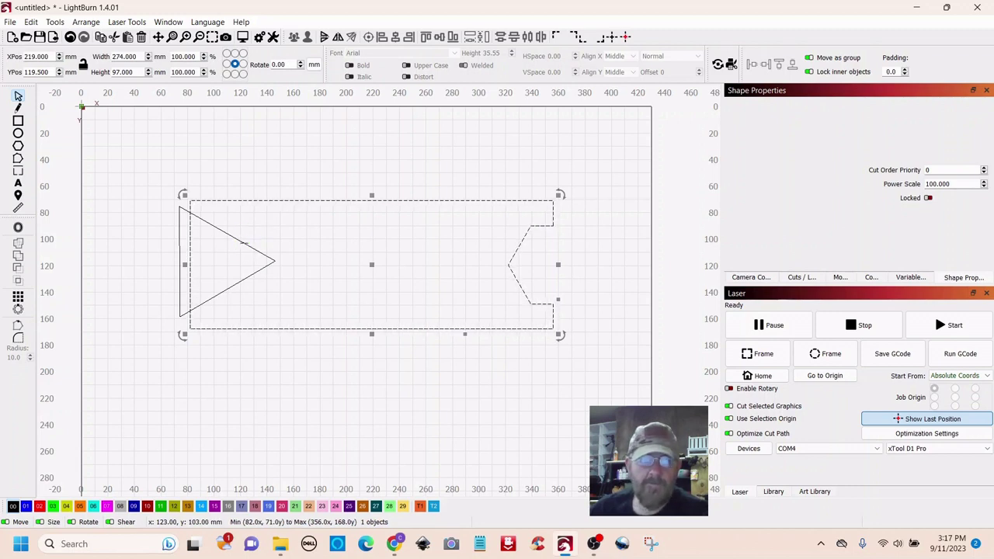
shift+click(244, 243)
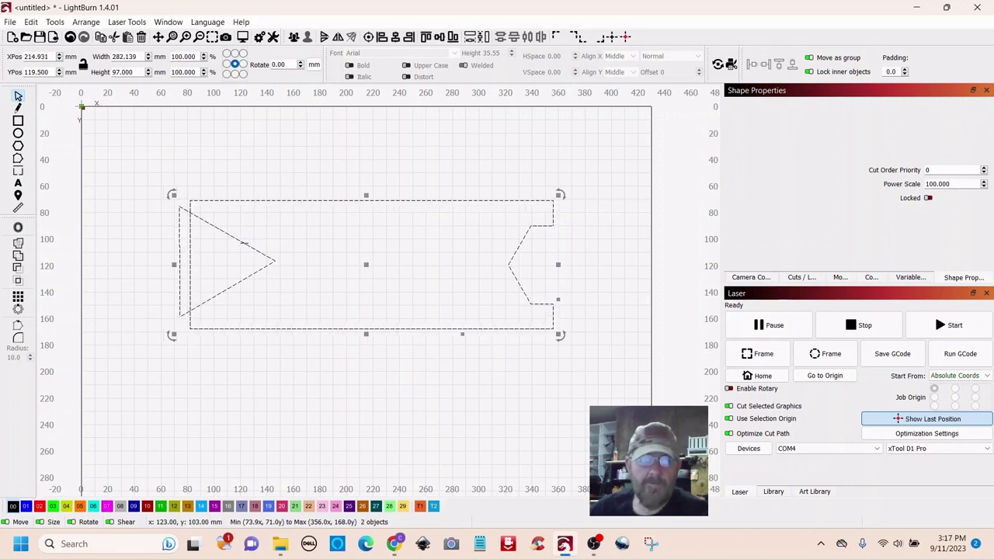
click(17, 270)
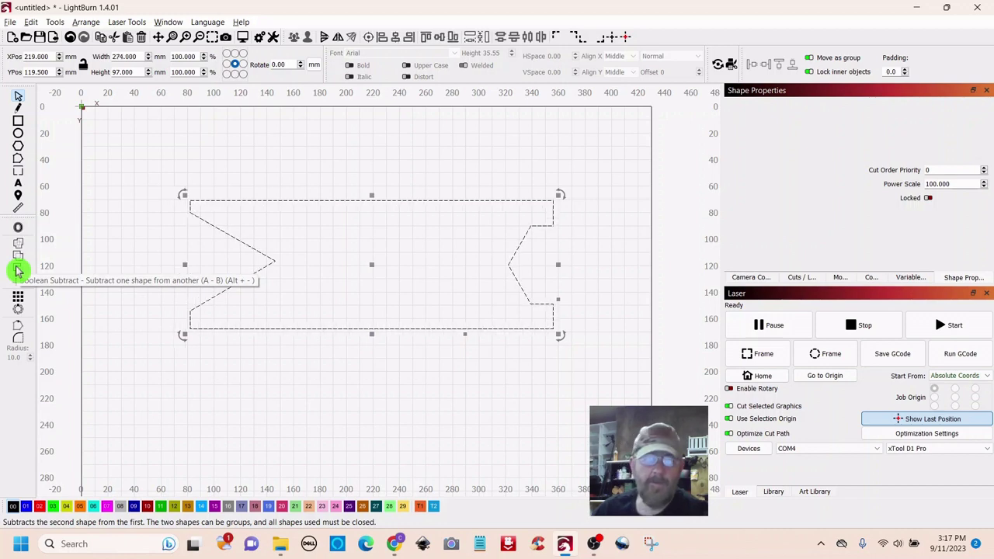
click(204, 153)
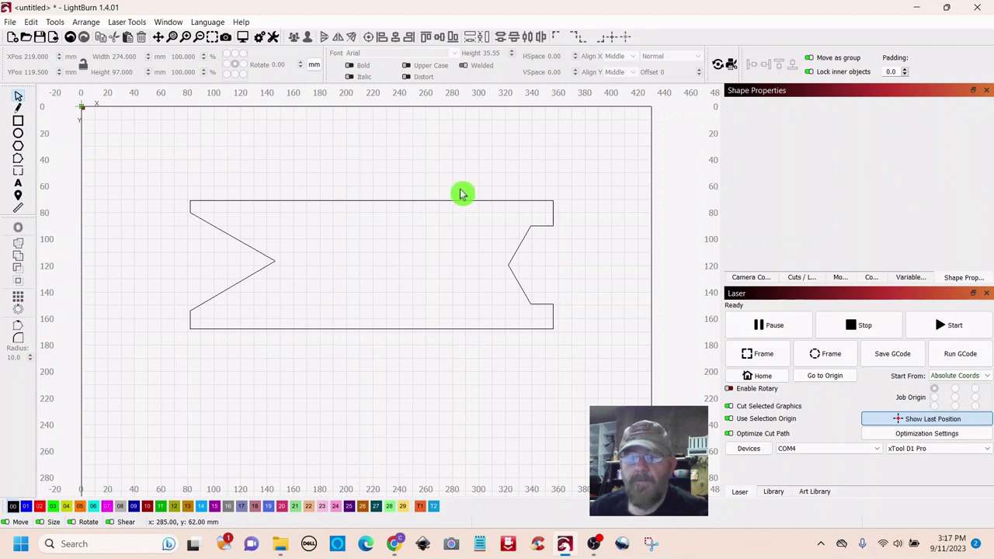